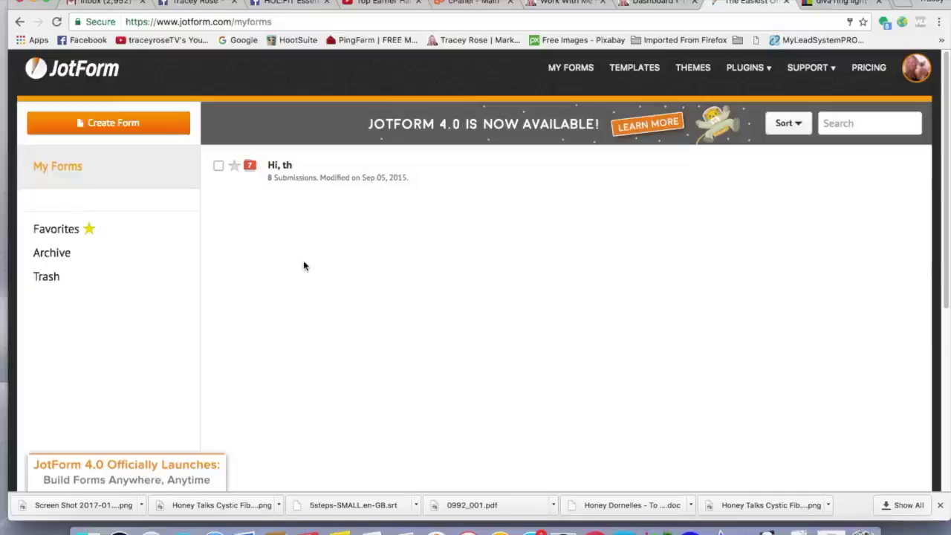
Create a new blank JotForm form named 'Website Jotform'
left_click(129, 126)
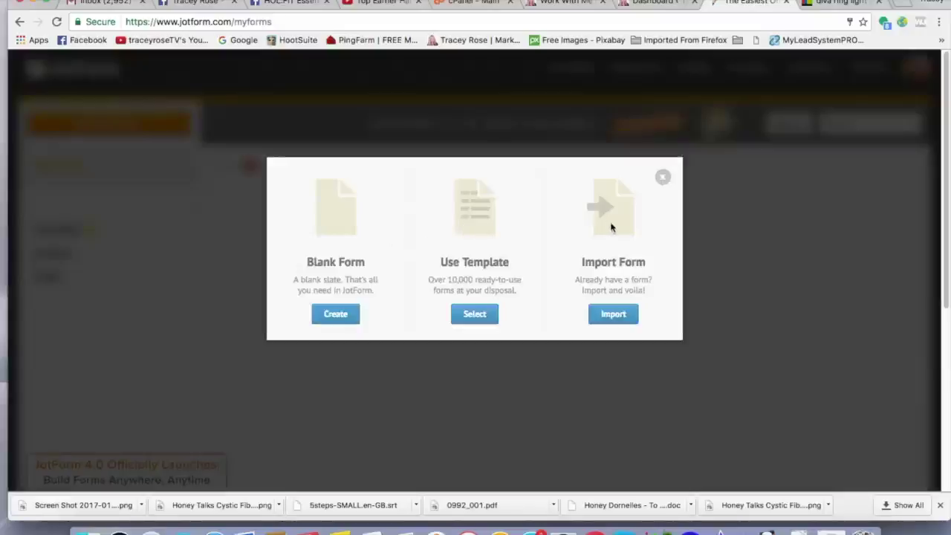
left_click(335, 314)
type("Website")
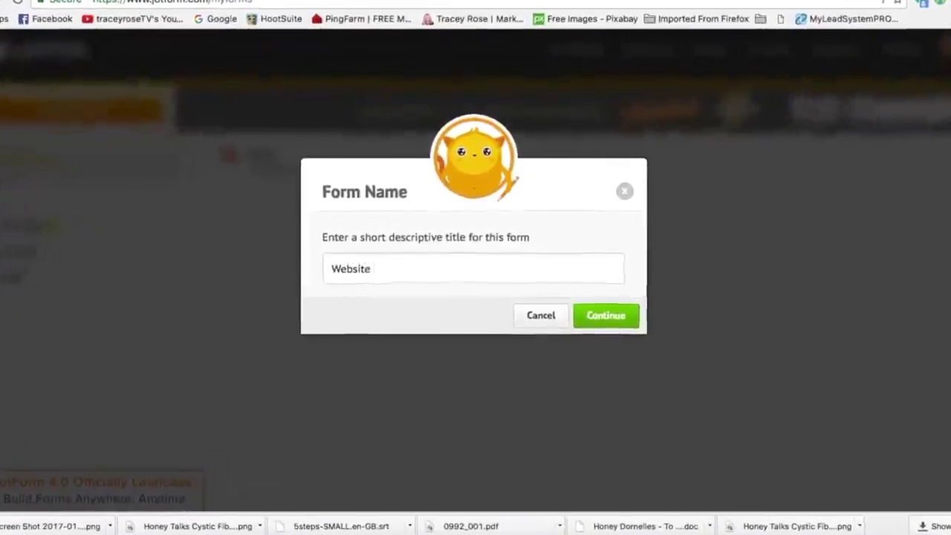
type(" Jotform")
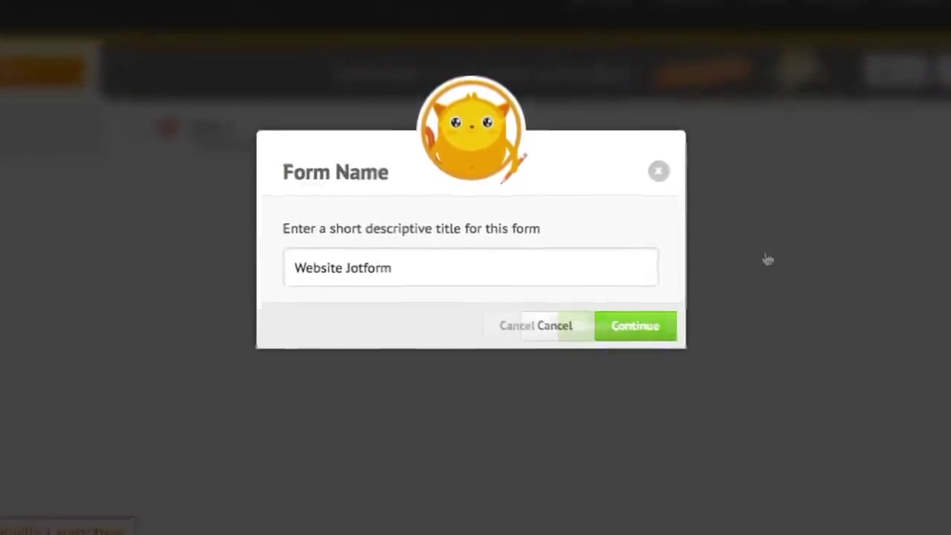
key("Return")
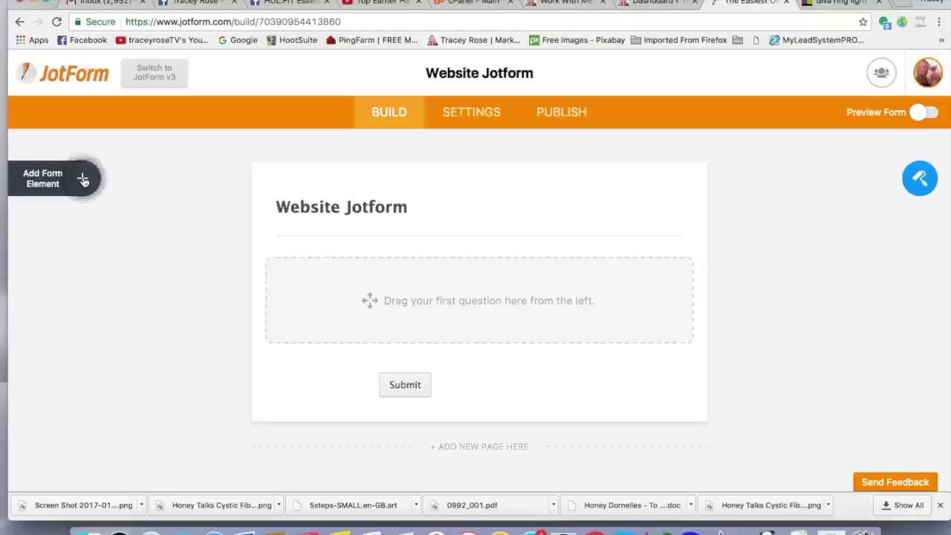
left_click(83, 180)
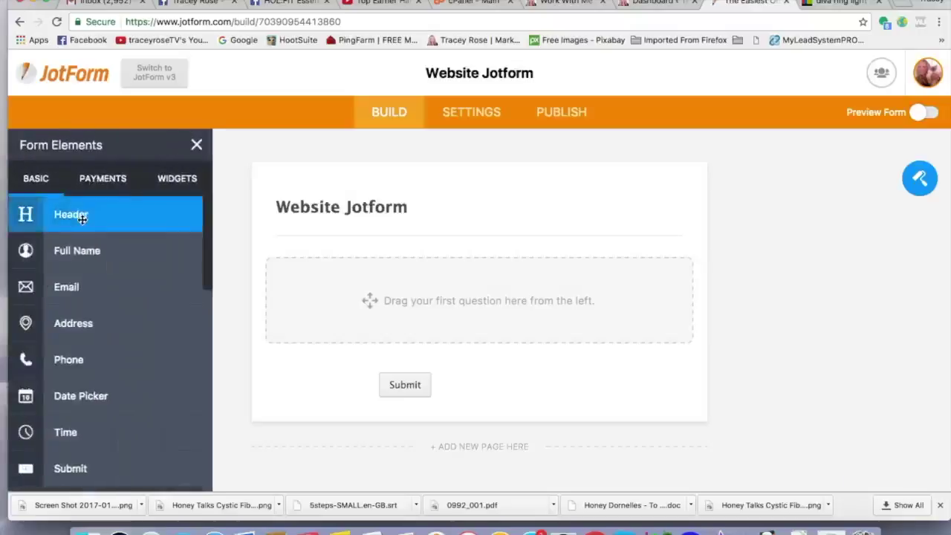
Add a heading with the coaching-invitation text from the old Work With Me page, plus a Full Name field
left_click(81, 216)
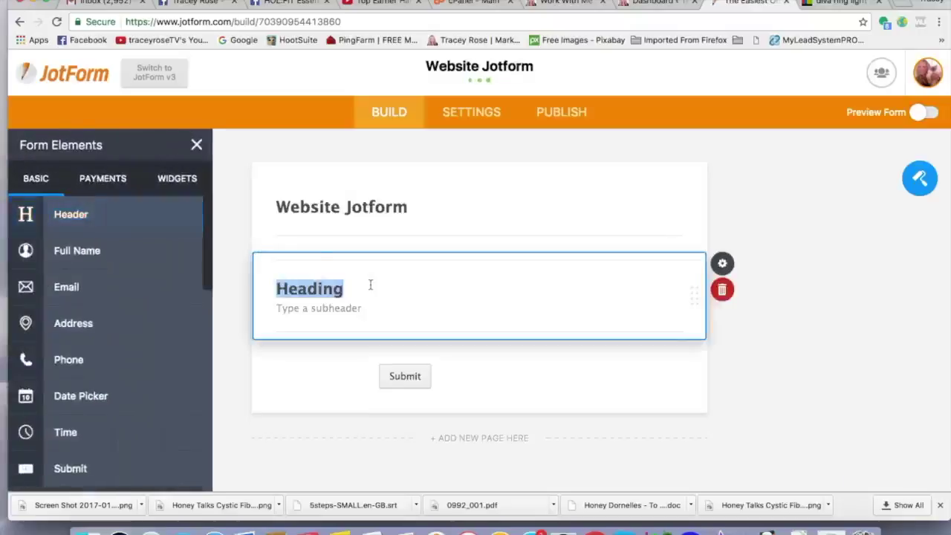
left_click_drag(348, 285, 272, 287)
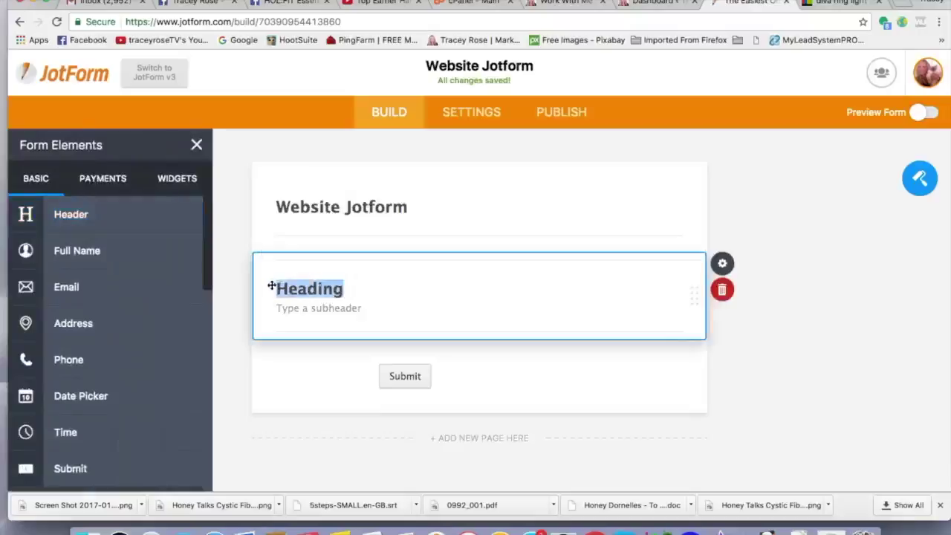
left_click(578, 3)
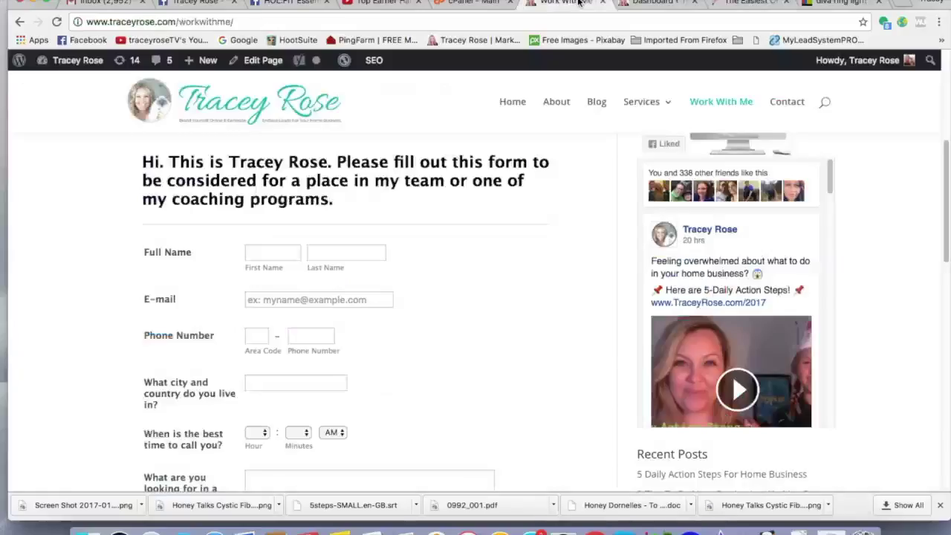
left_click_drag(343, 200, 138, 160)
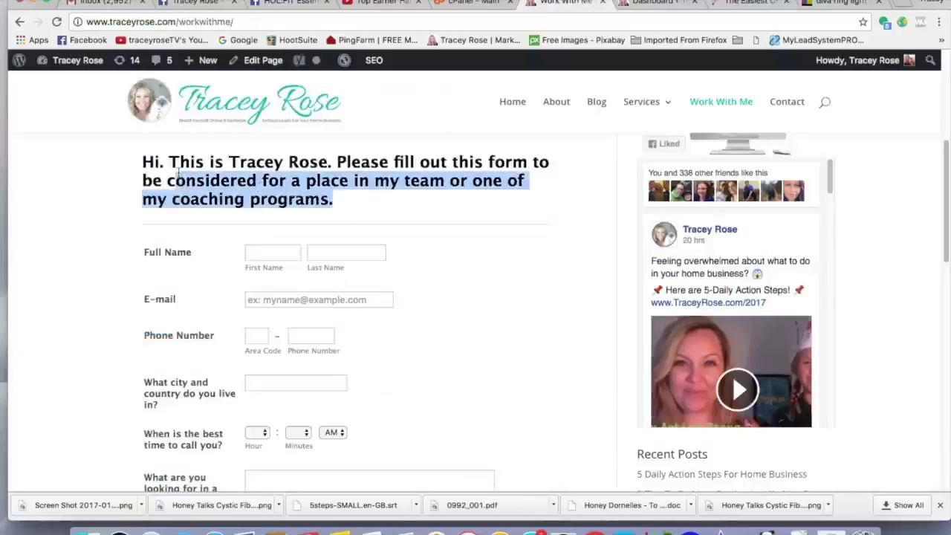
key("ctrl+Tab")
key("ctrl+Tab")
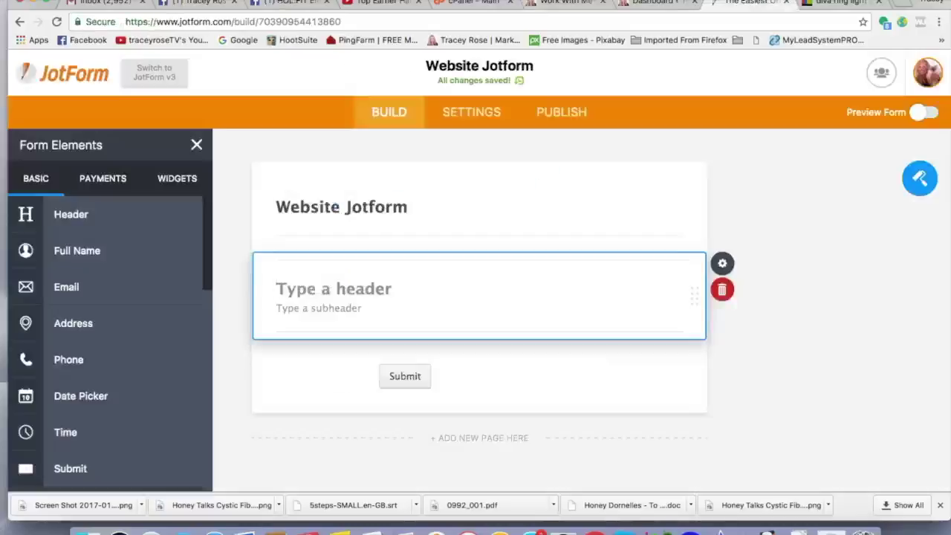
type("Hi, this is Tracey Rose ")
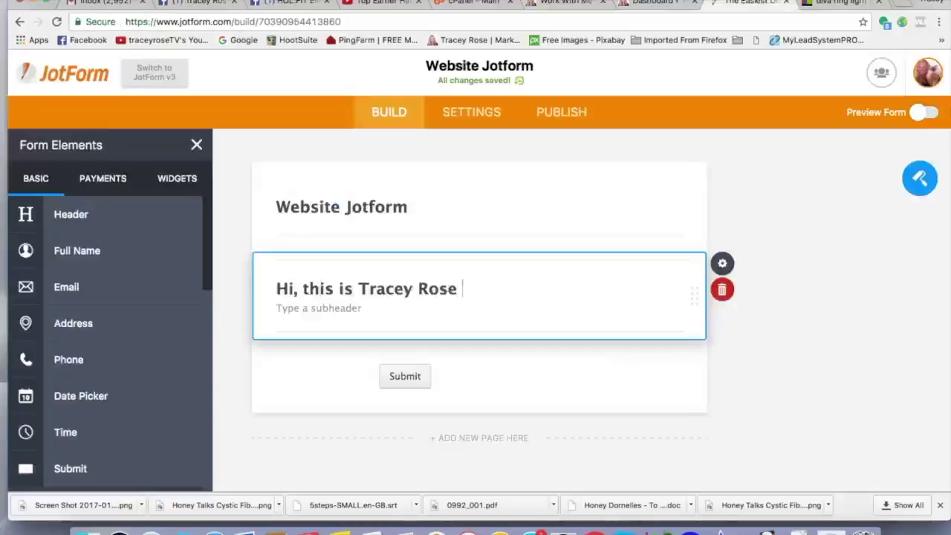
type("... please fill in this form for coaching")
key("Tab")
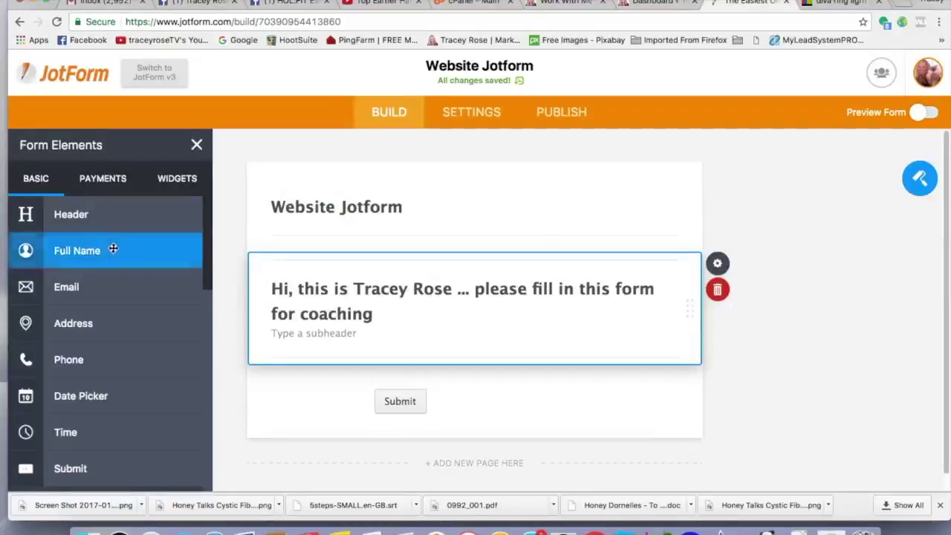
left_click(84, 253)
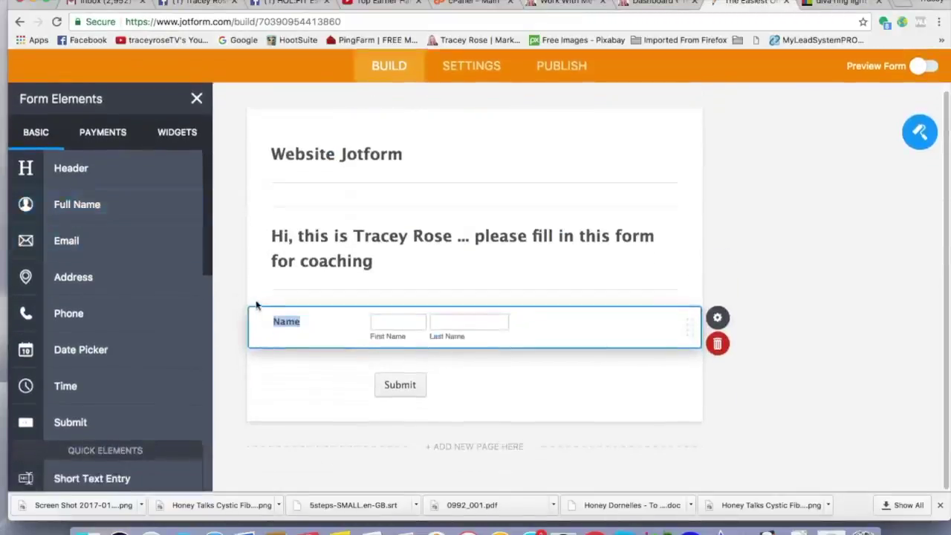
Add an E-mail field below Name, then add and delete a Phone Number field
left_click(85, 245)
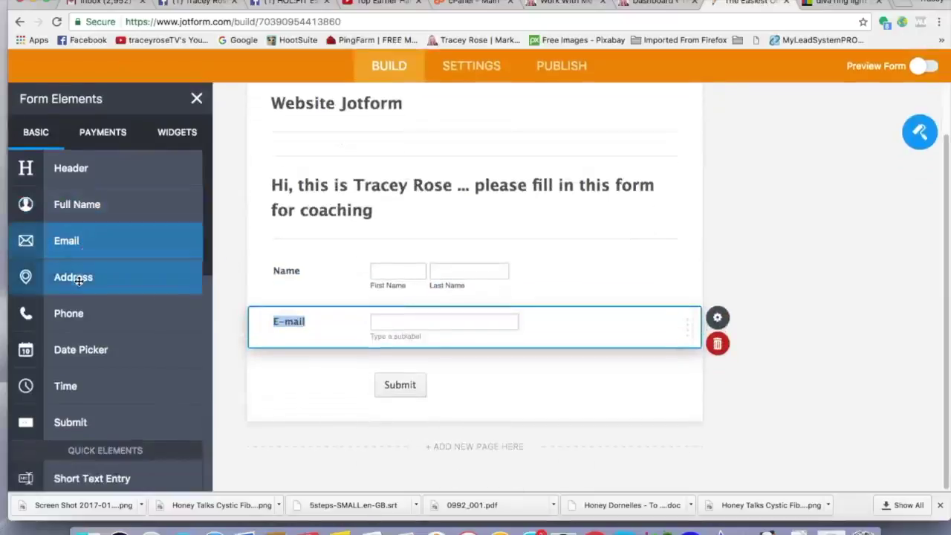
left_click_drag(75, 314, 370, 355)
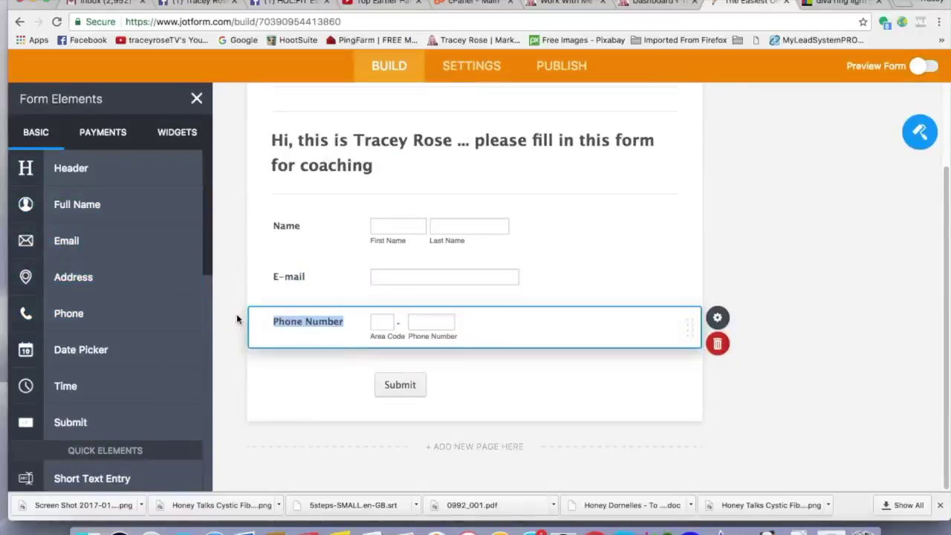
left_click(383, 323)
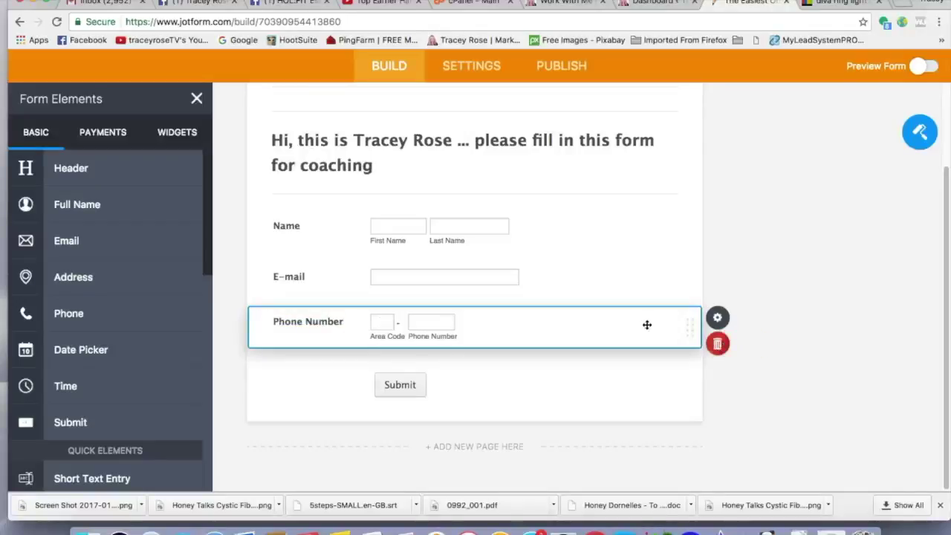
left_click(717, 347)
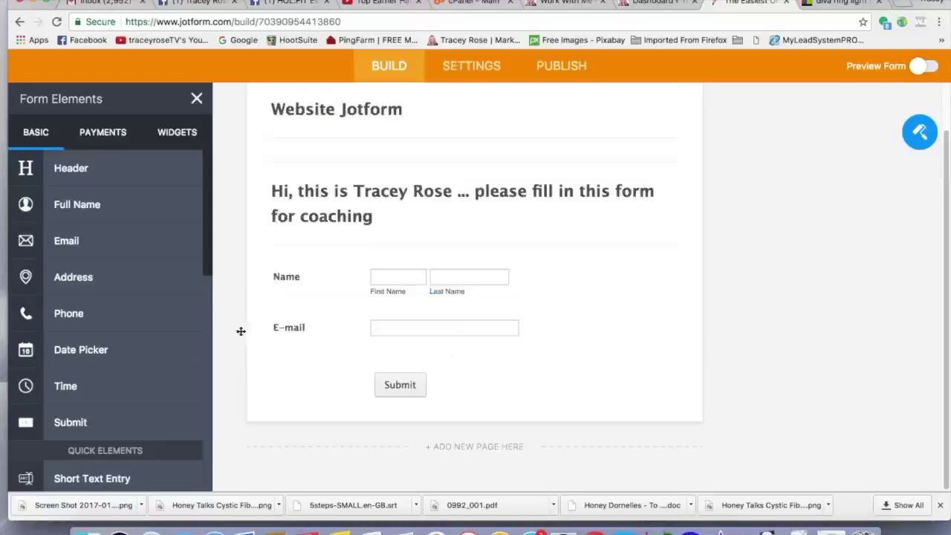
Add a short text question labelled 'Phone' below E-mail
left_click_drag(208, 217, 207, 303)
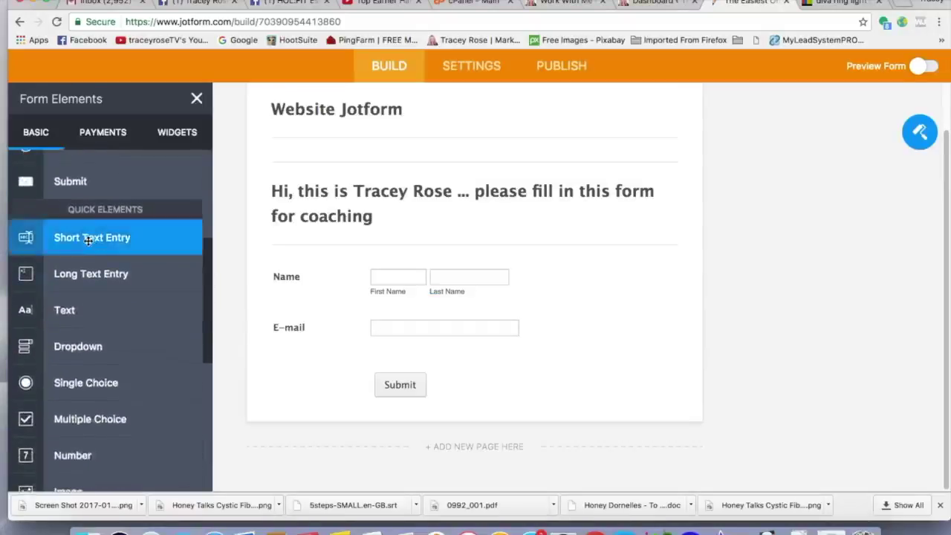
left_click_drag(89, 237, 370, 410)
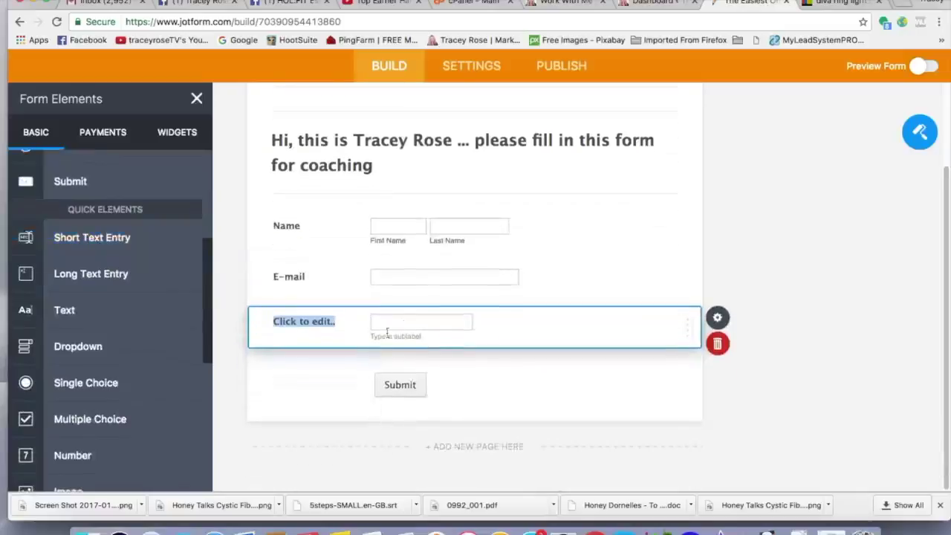
left_click(312, 321)
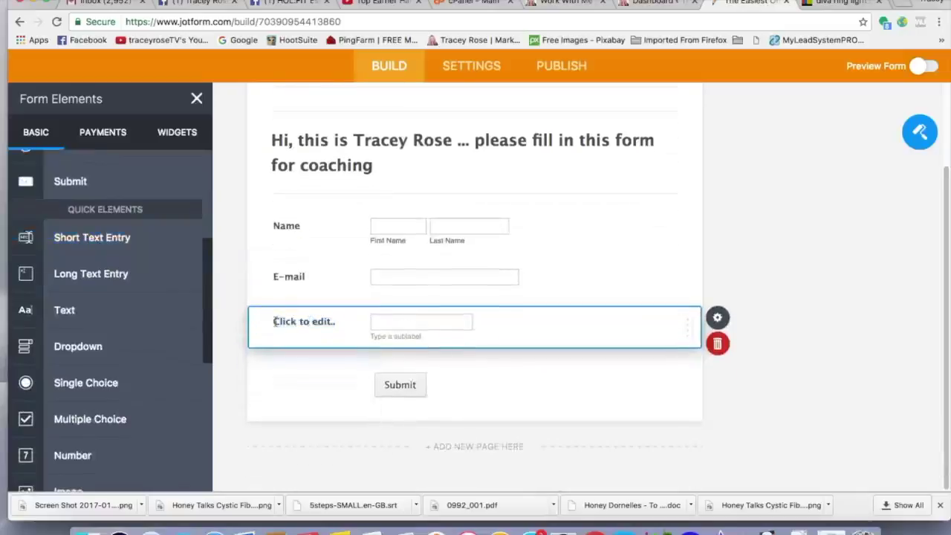
triple_click(341, 327)
type("Phone")
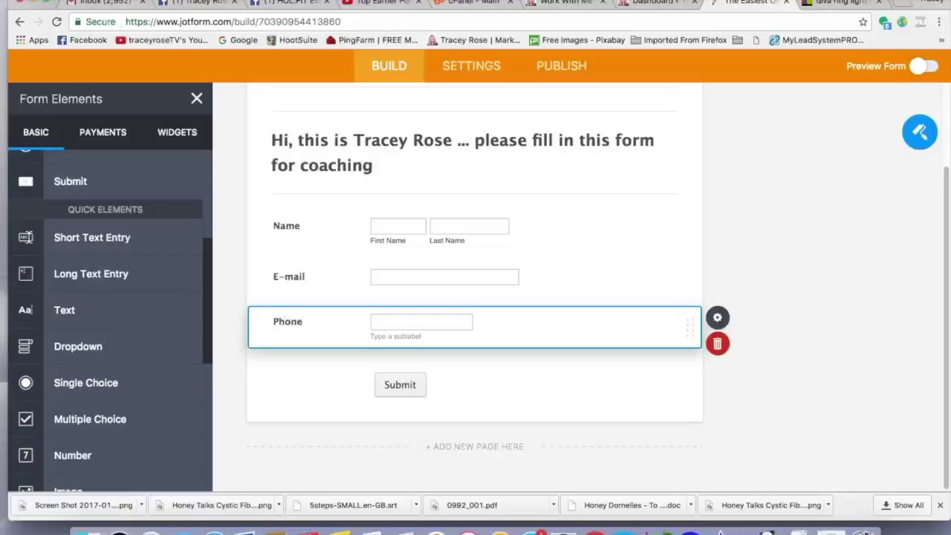
mouse_move(208, 297)
left_mouse_down()
mouse_move(206, 201)
mouse_move(202, 297)
left_mouse_up()
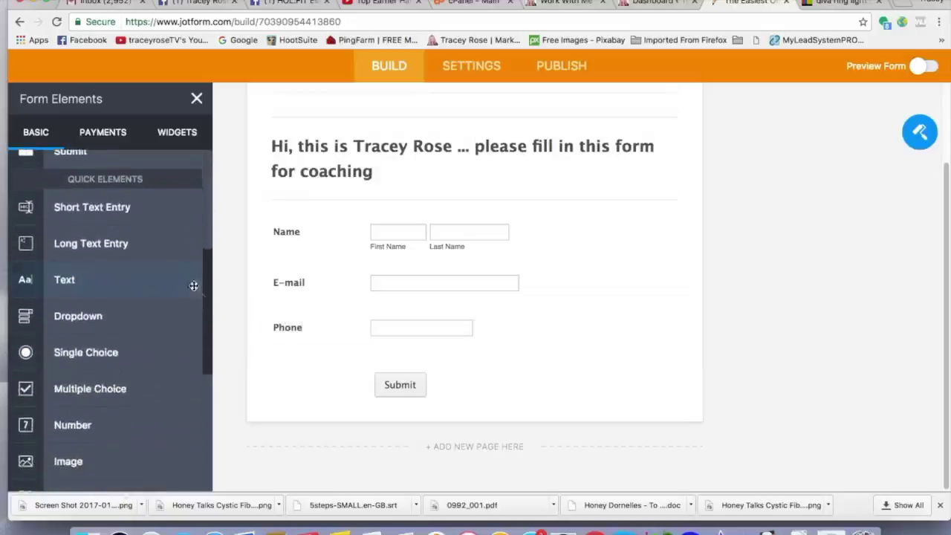
Add a long-answer question 'Why do you want me to be your coach?' below Phone
left_click(94, 244)
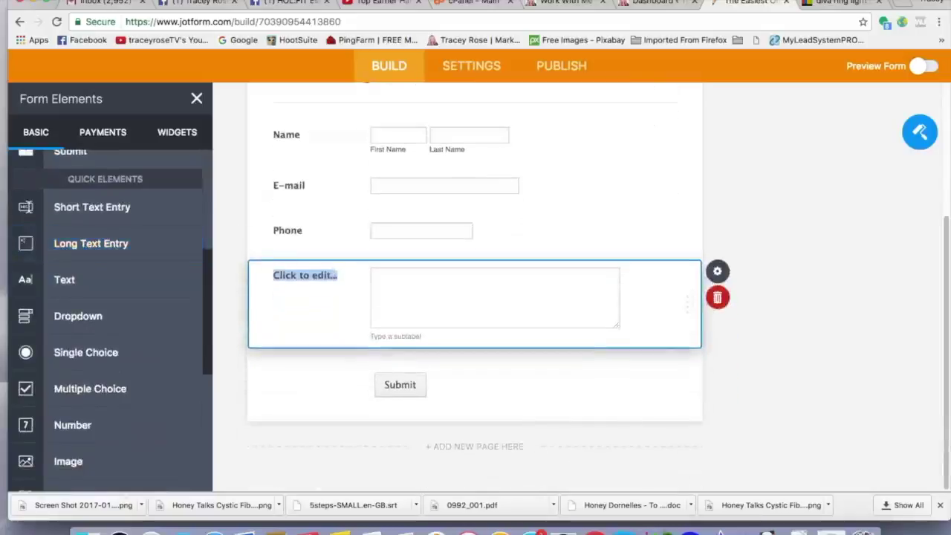
type("Why do you want me to be y")
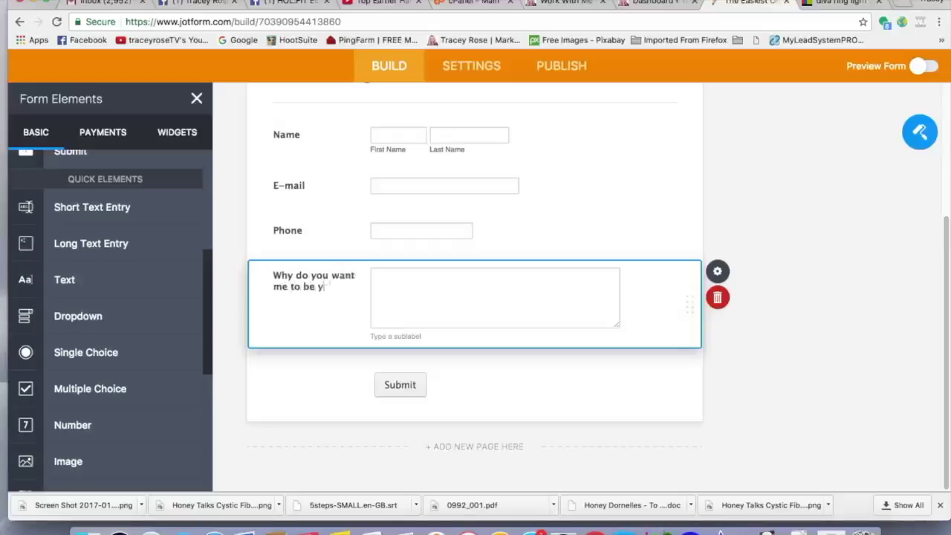
type("h")
left_click(789, 288)
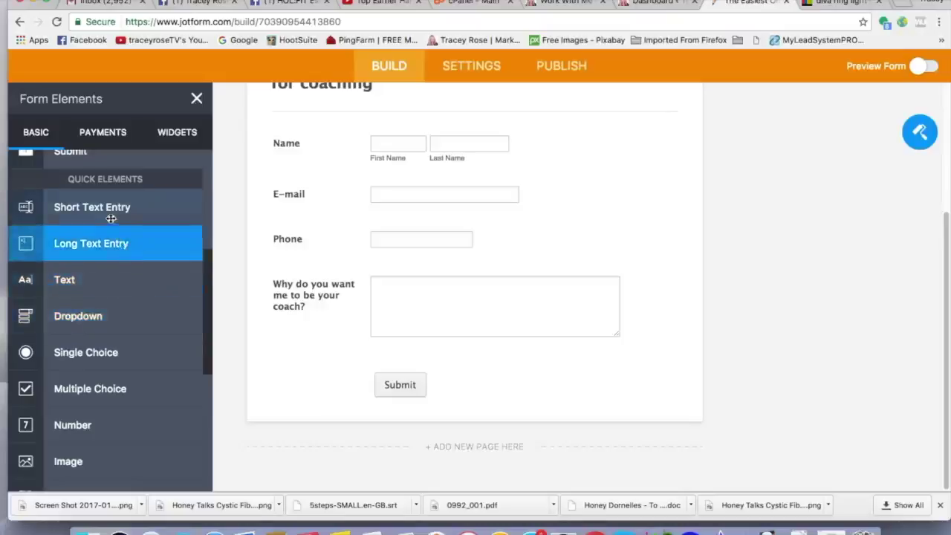
Add a checkbox question 'What type of business are you in?' with first option MLM
left_click(102, 388)
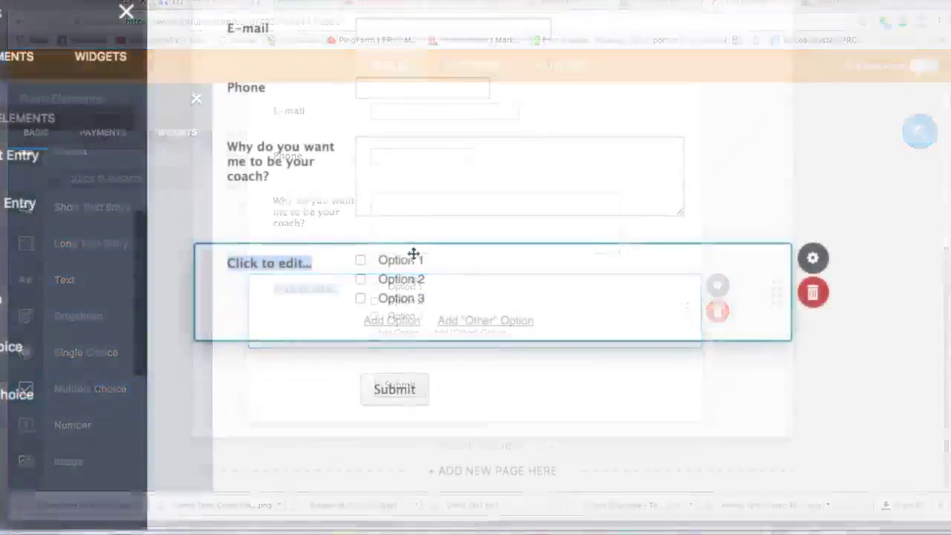
type("What")
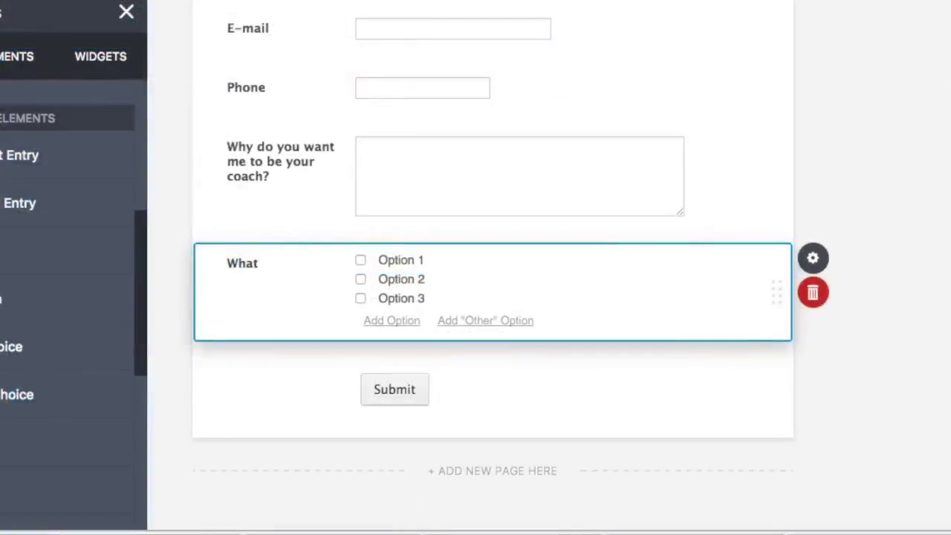
type(" type of ")
type("busine")
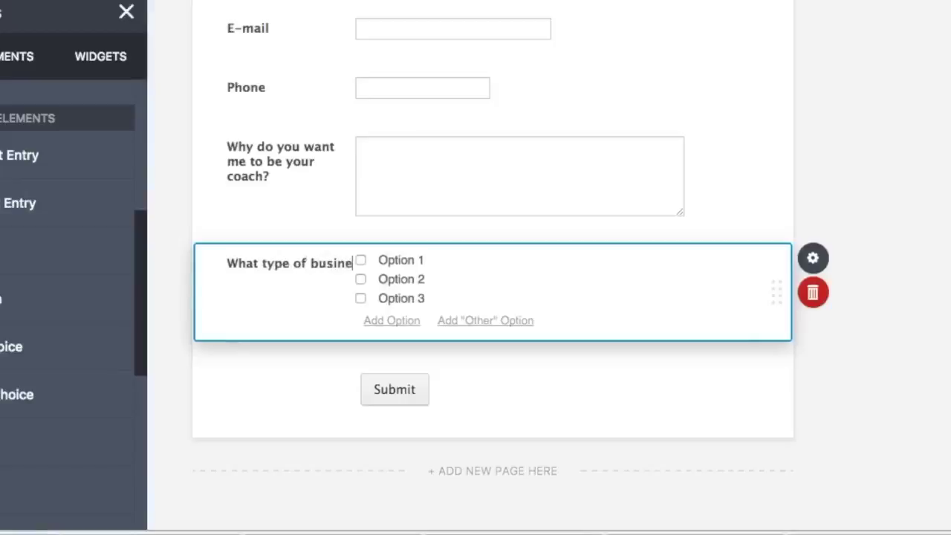
type("ss are you in")
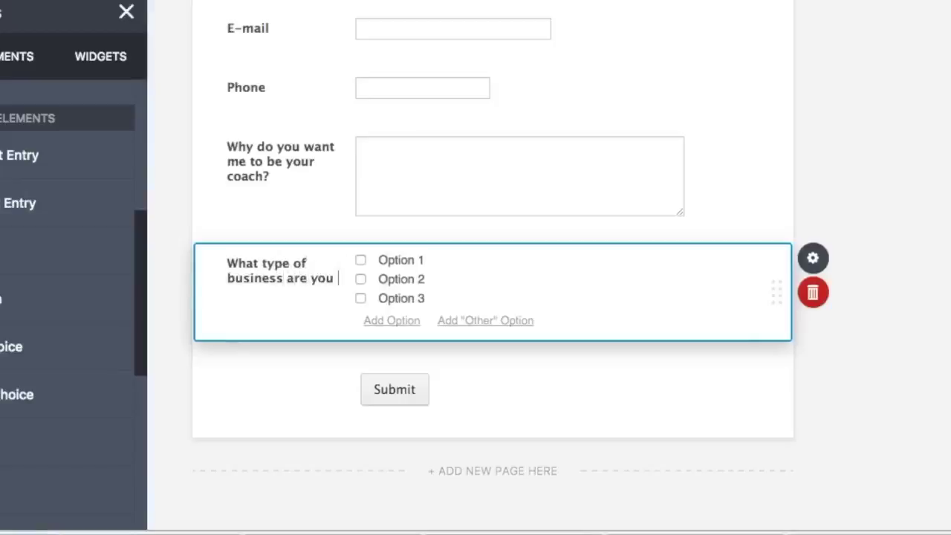
type("?")
left_click(379, 259)
triple_click(401, 260)
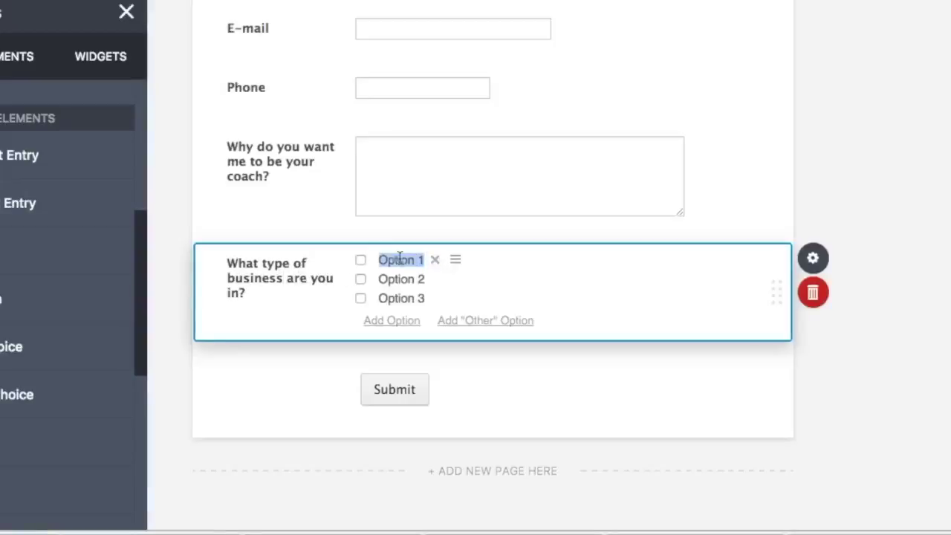
type("MLM")
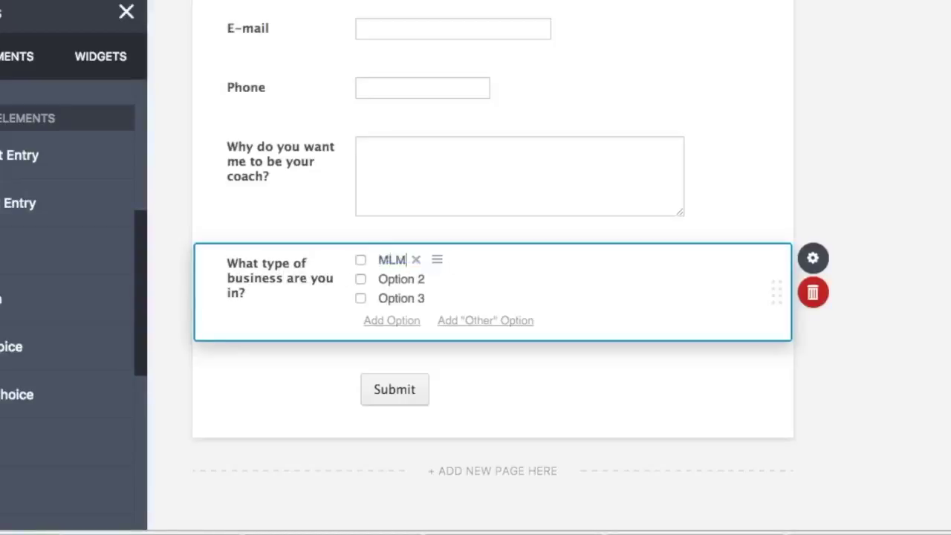
Add Affiliate Marketing, Small Business and an Other option to the business-type question
left_click(399, 280)
triple_click(399, 280)
type("Affiliate Mark")
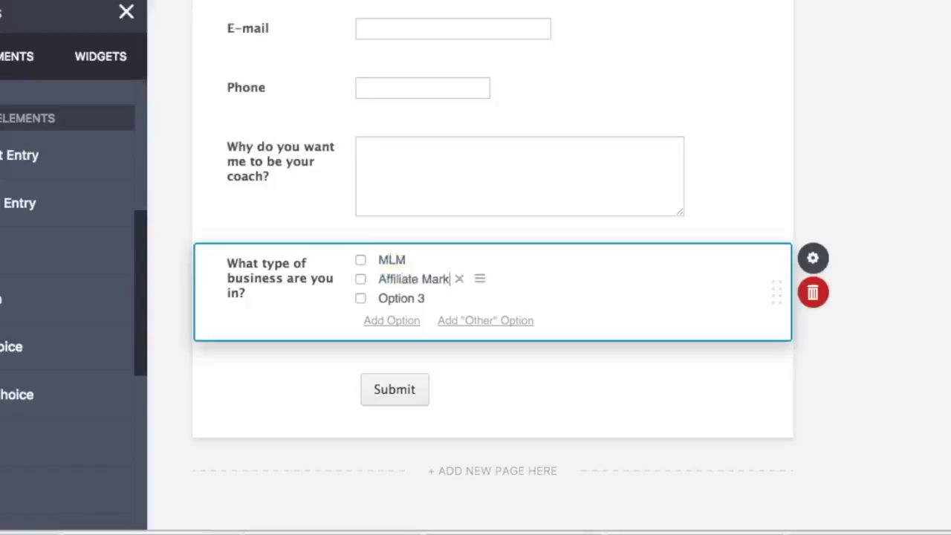
type("eting")
key("Tab")
type("Small Business")
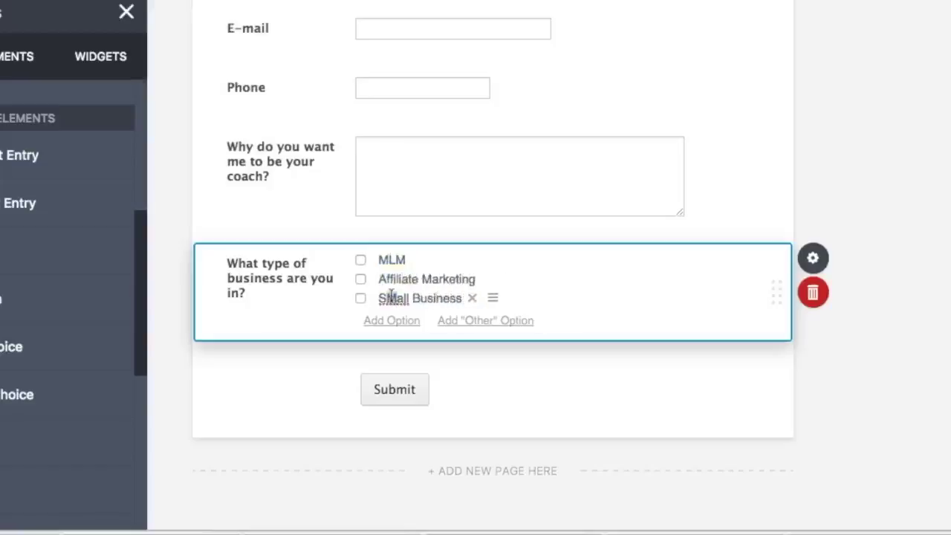
left_click(475, 320)
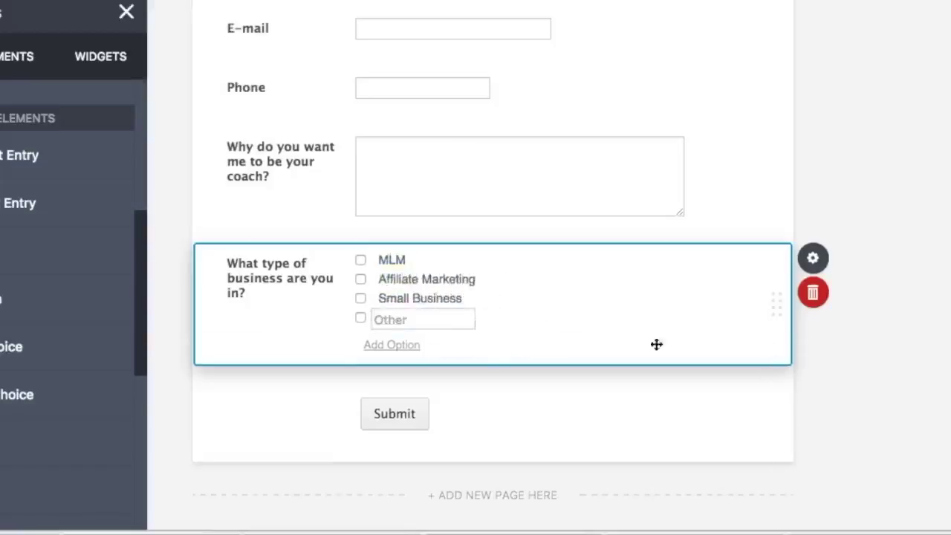
left_click(880, 334)
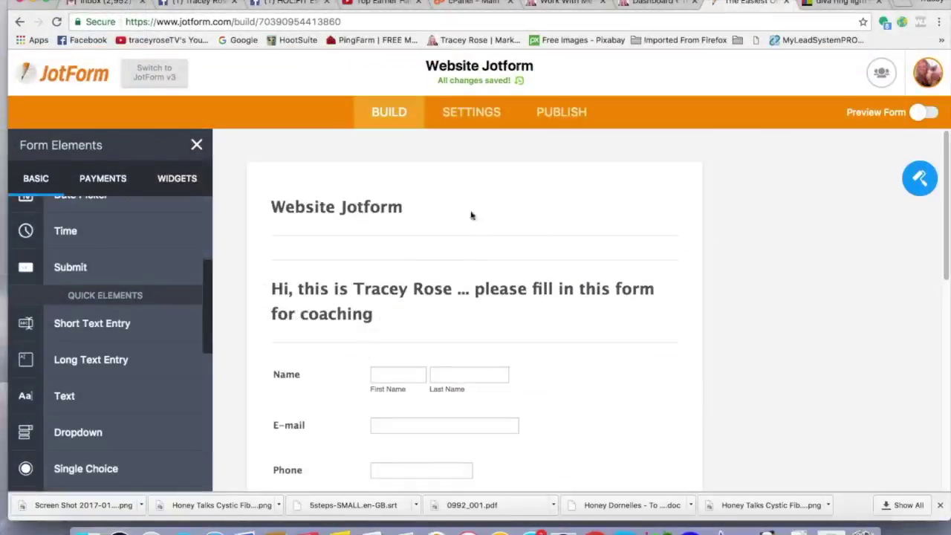
Delete the 'Website Jotform' title block from the top of the form
left_click(402, 202)
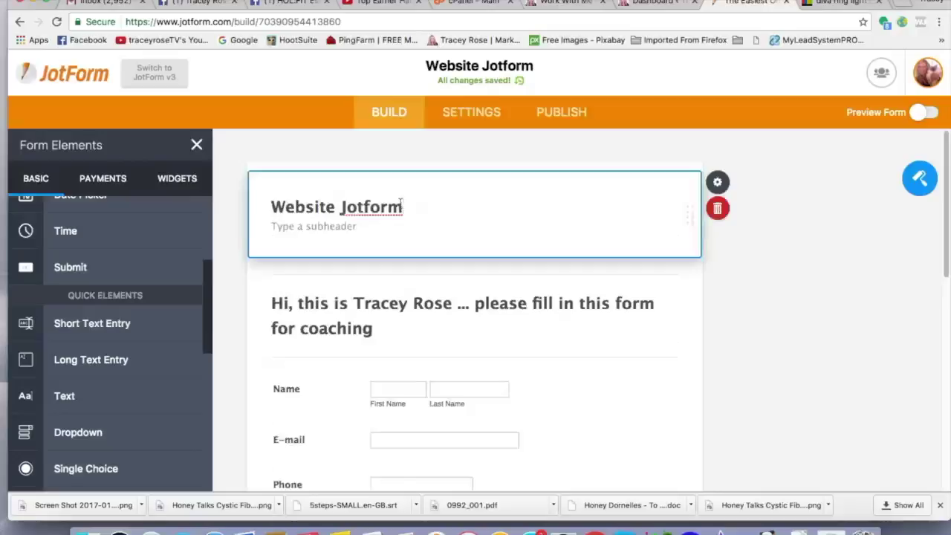
left_click(725, 208)
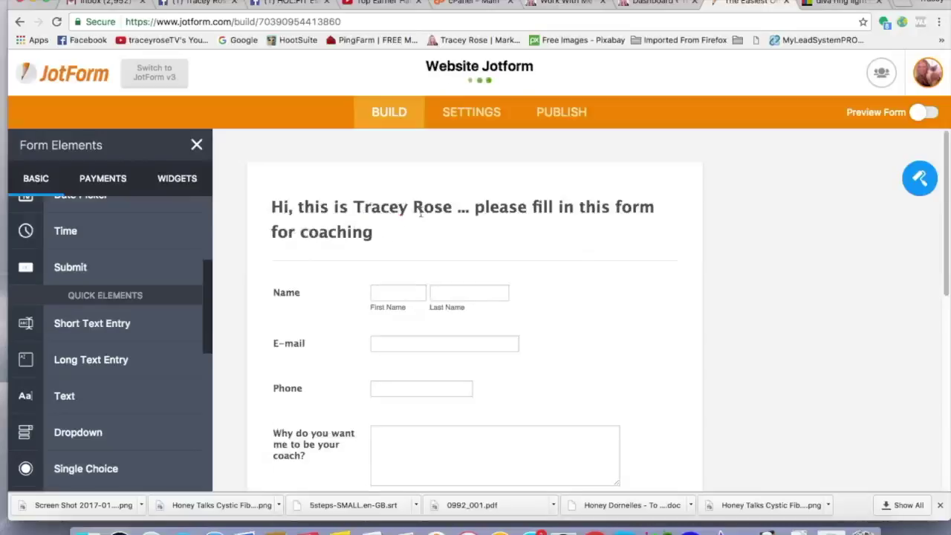
Copy the form's direct link from the Publish page
left_click(558, 112)
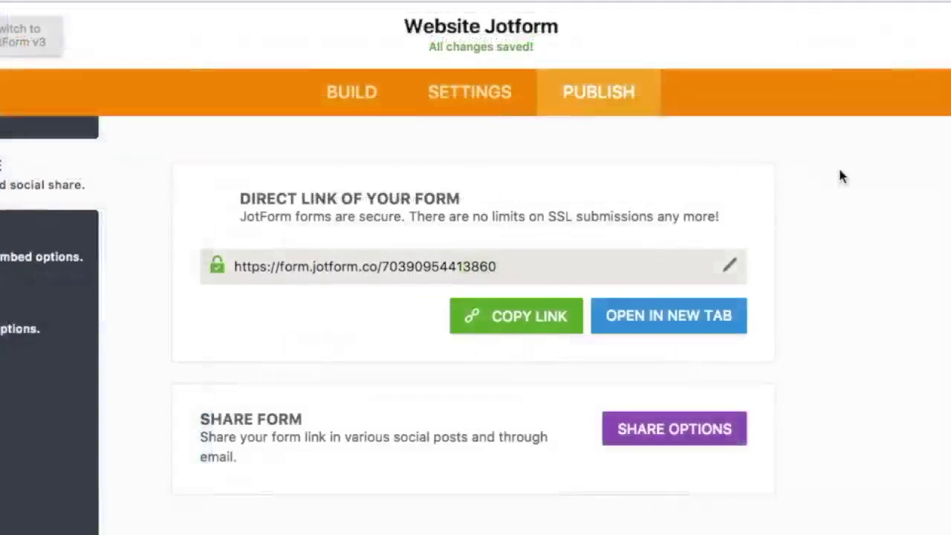
left_click(432, 258)
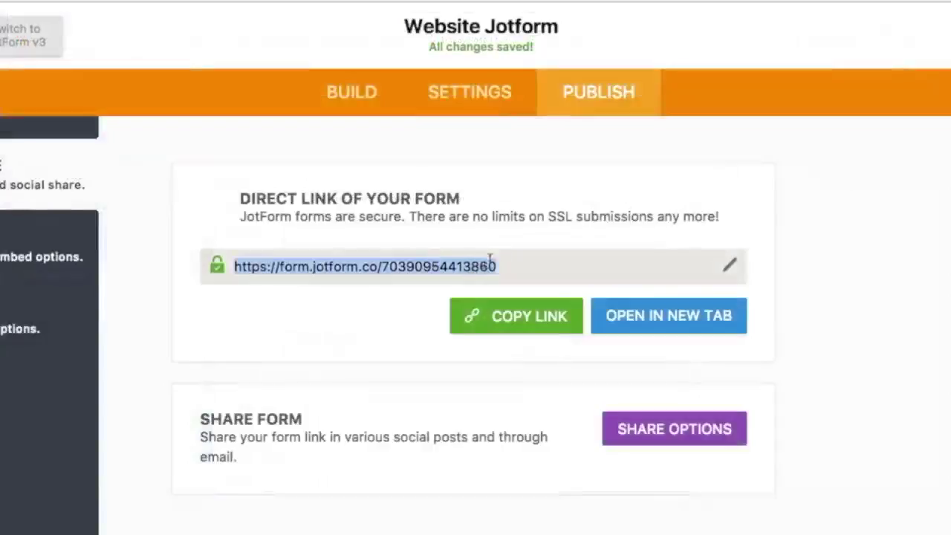
left_click(512, 321)
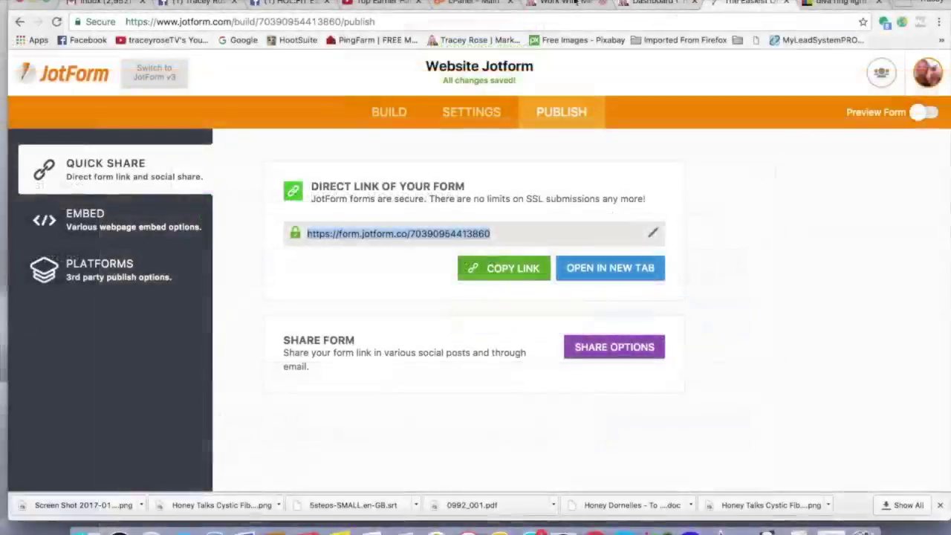
left_click(566, 4)
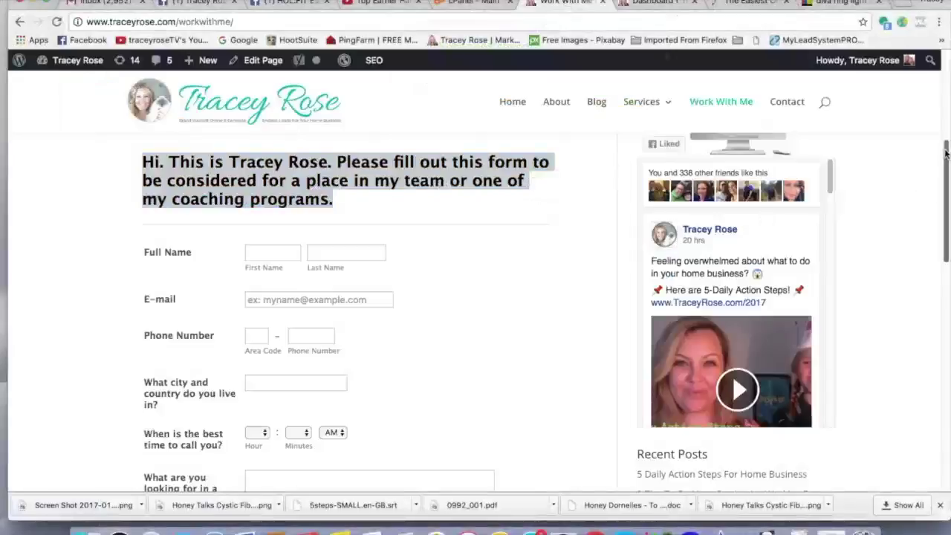
Start a new blank page from the WordPress dashboard's Pages menu
left_click(657, 4)
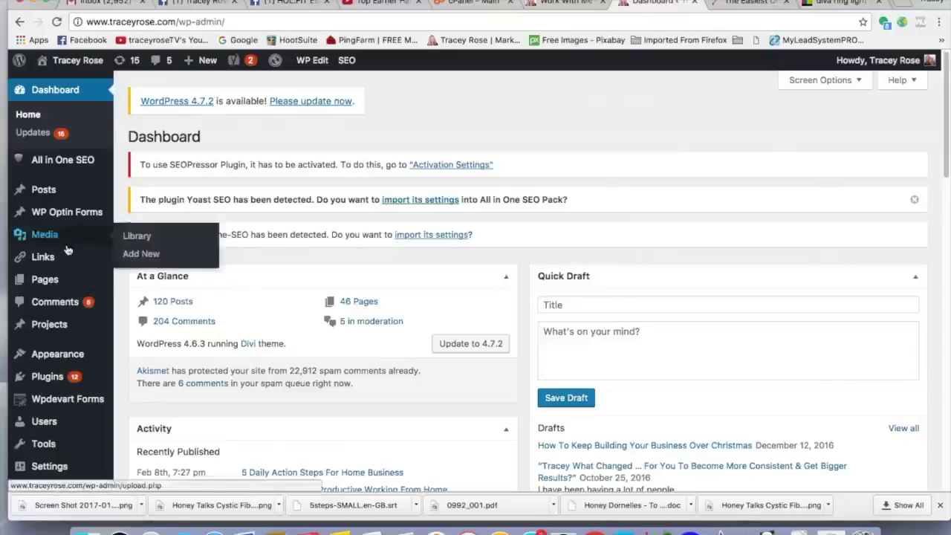
mouse_move(44, 279)
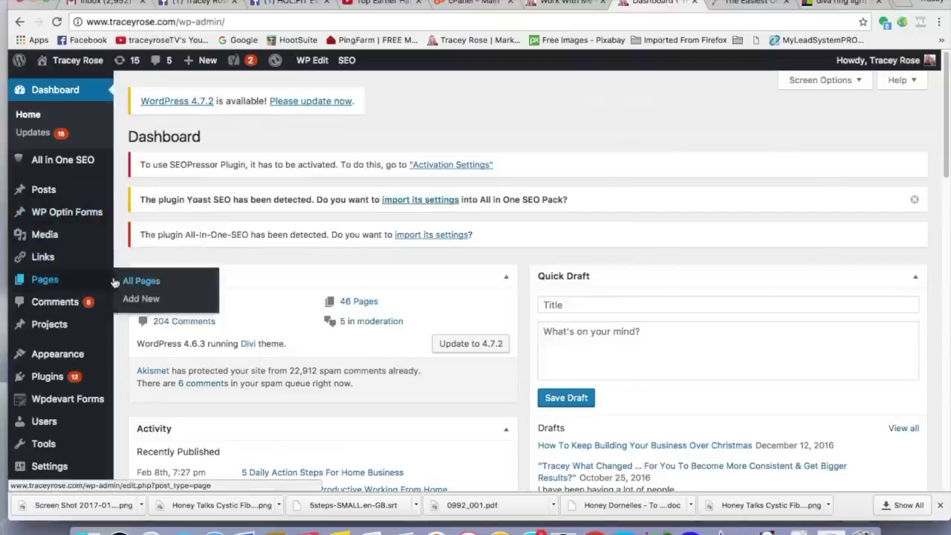
left_click(140, 298)
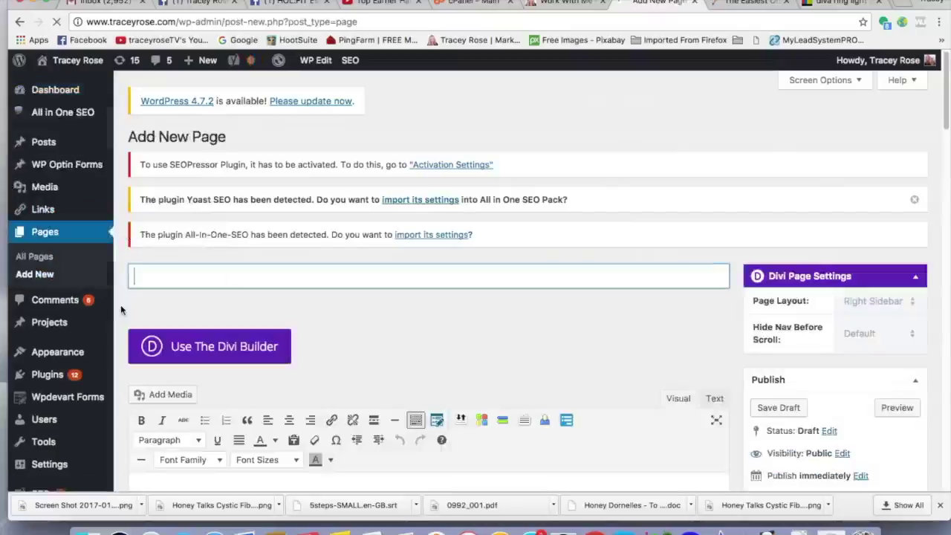
Title the page 'Work With Tracey', paste the form link into its body, and publish
type("Work")
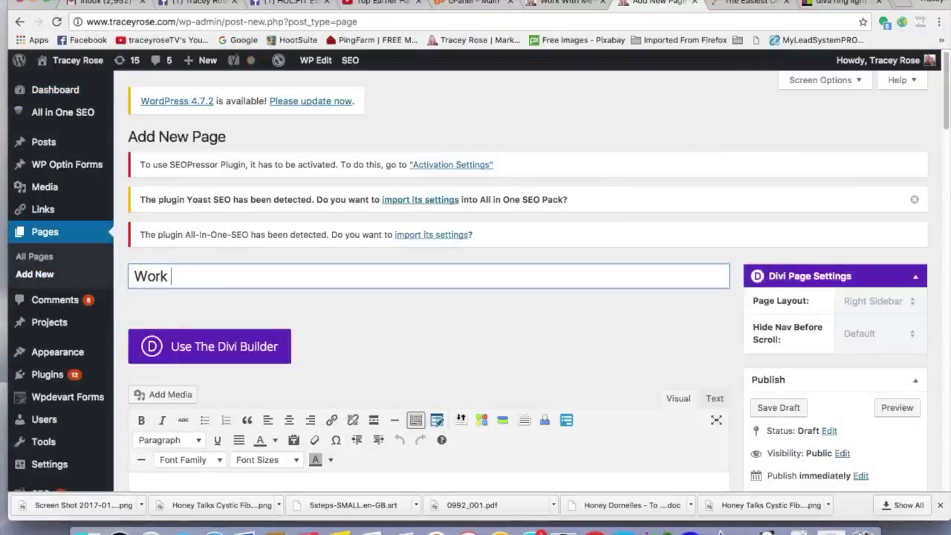
type(" With Tracey")
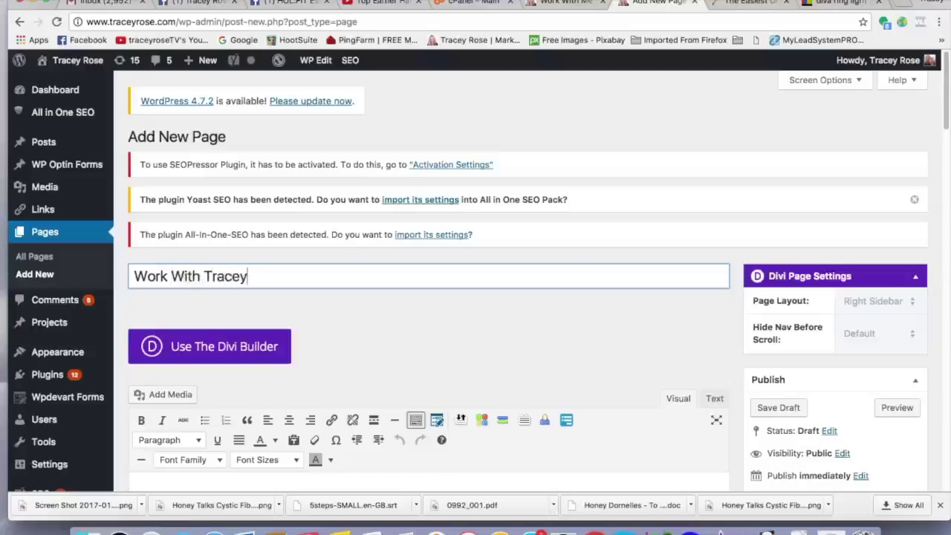
scroll(150, 298, "down", 3)
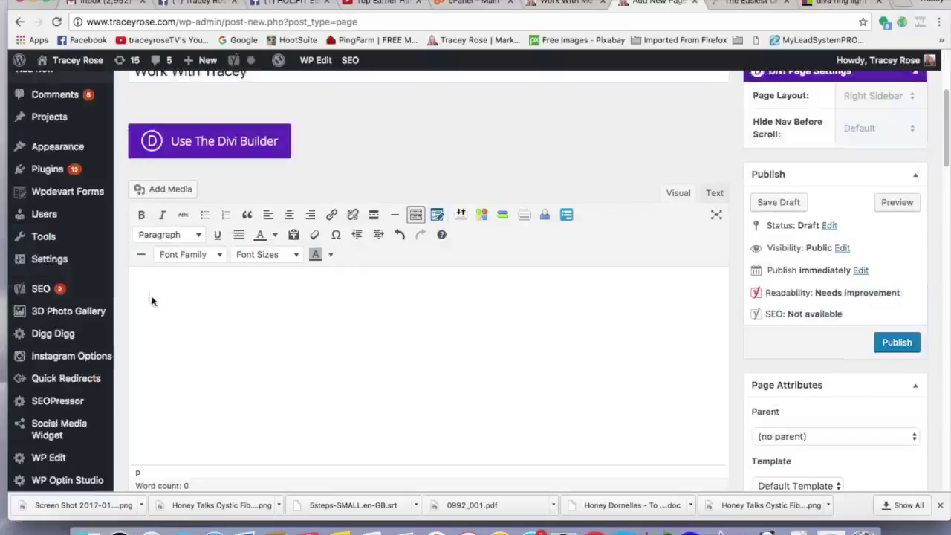
right_click(151, 297)
left_click(179, 360)
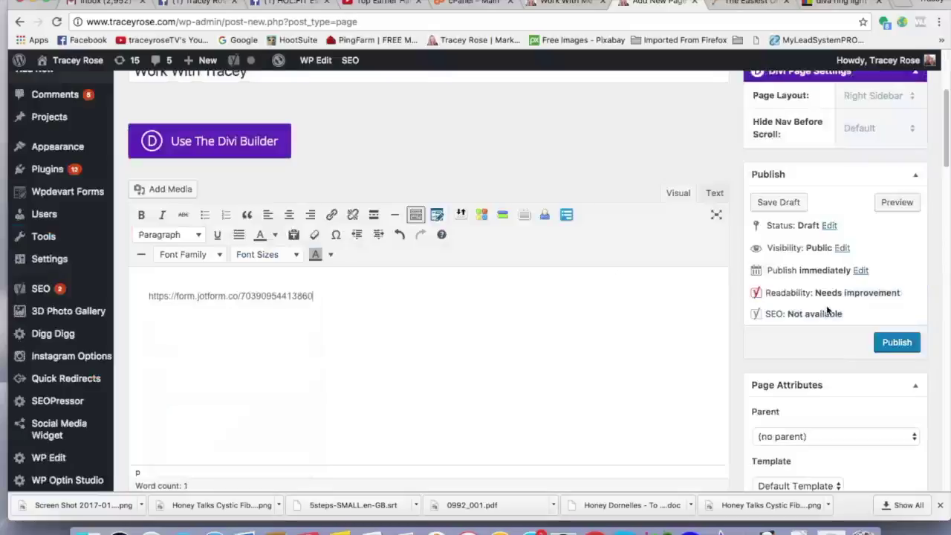
left_click(897, 342)
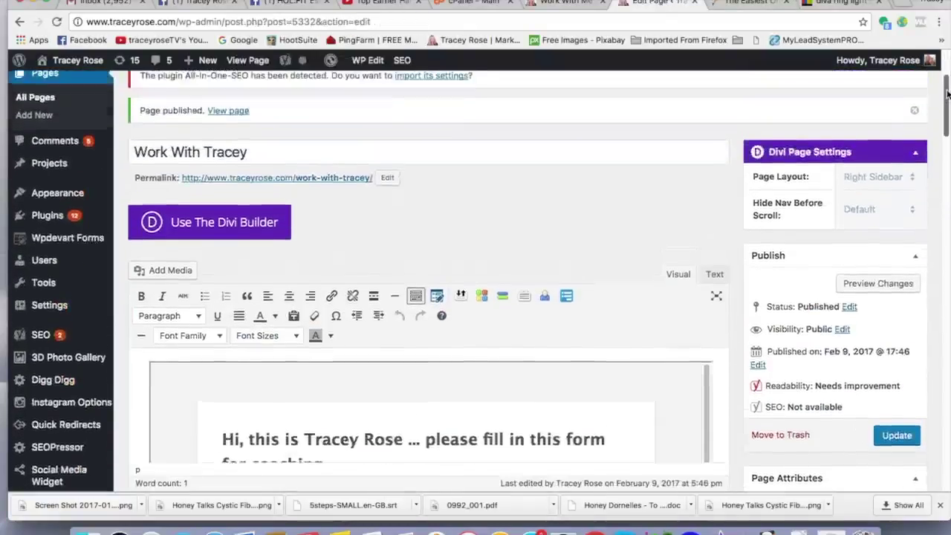
Open the page's permalink in a new tab to check the form, then return to the editor
left_click_drag(947, 93, 947, 132)
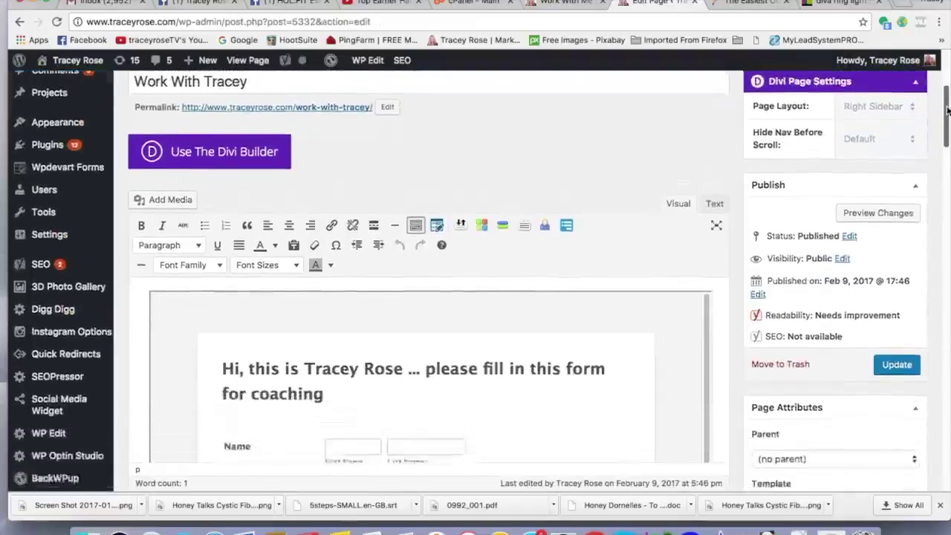
scroll(936, 133, "up", 4)
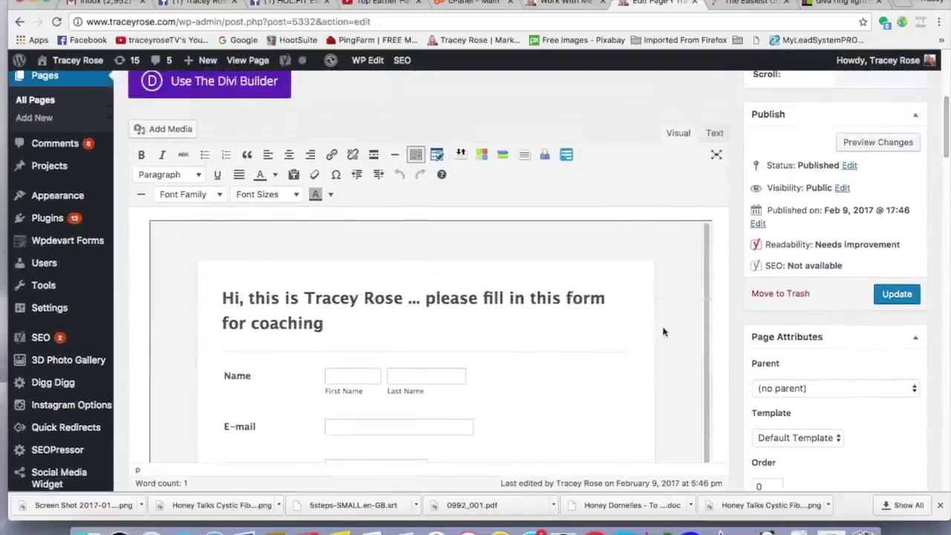
scroll(947, 174, "up", 6)
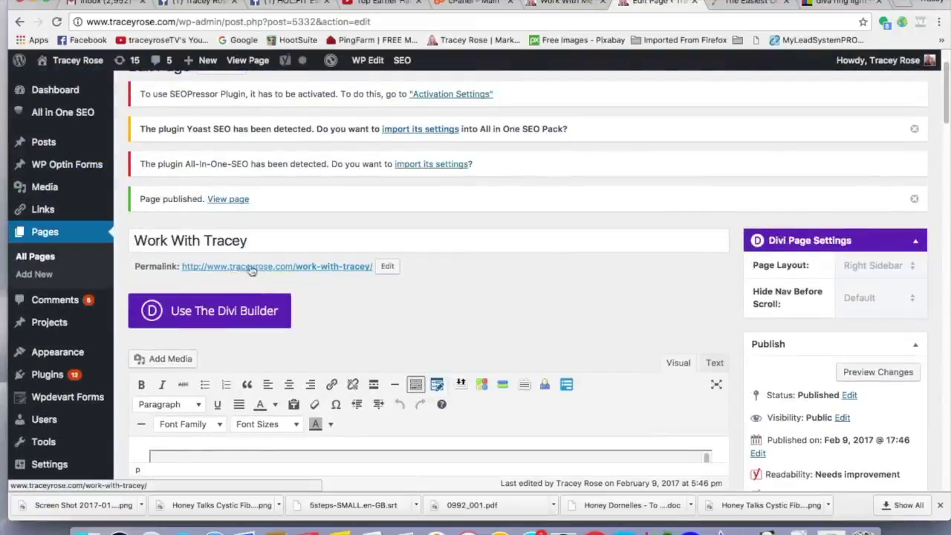
right_click(343, 265)
left_click(401, 272)
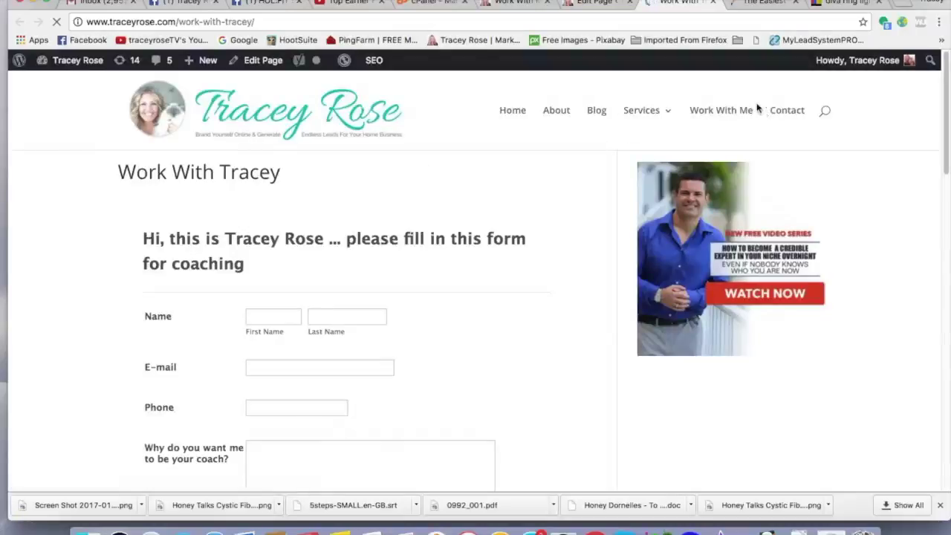
left_click(598, 4)
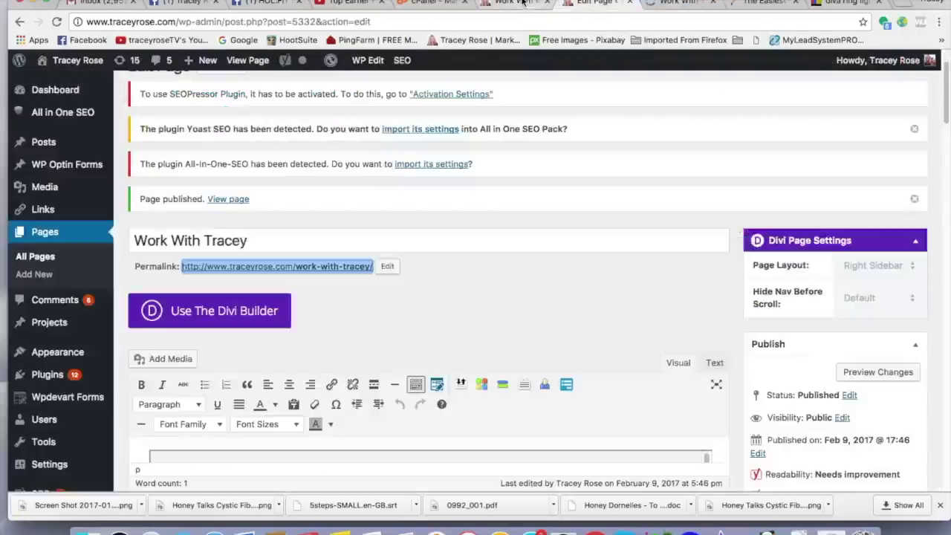
Open the Custom Spacious menu editor and add the Work With Tracey page after Contact
left_click(536, 287)
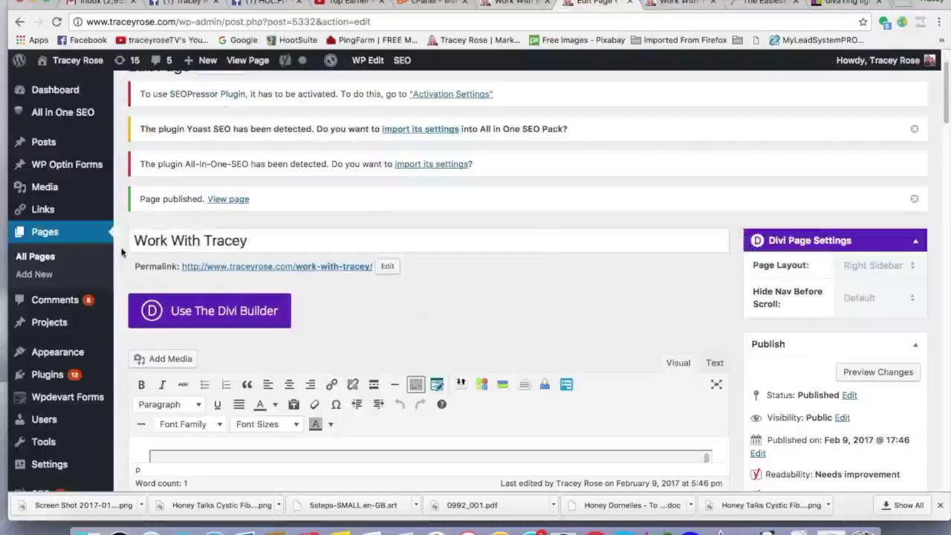
mouse_move(57, 352)
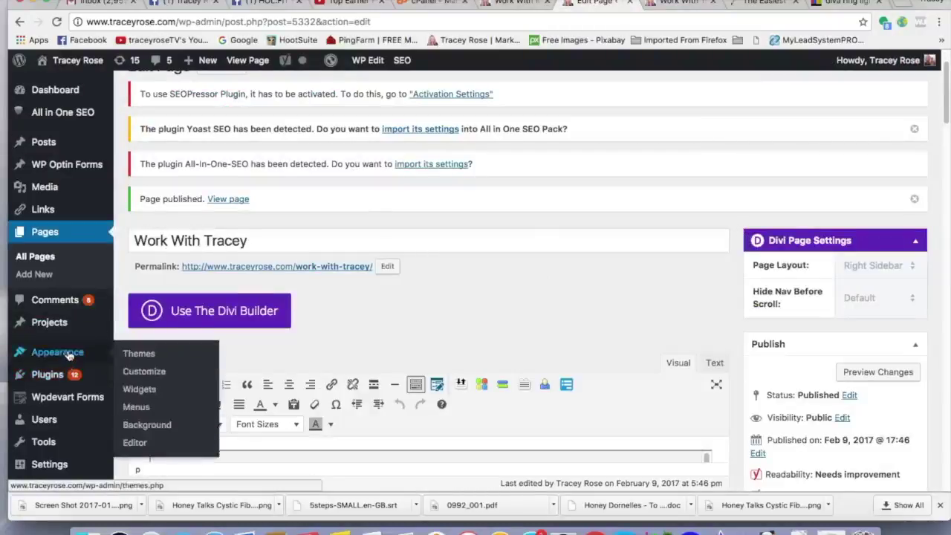
left_click(134, 410)
scroll(134, 411, "down", 3)
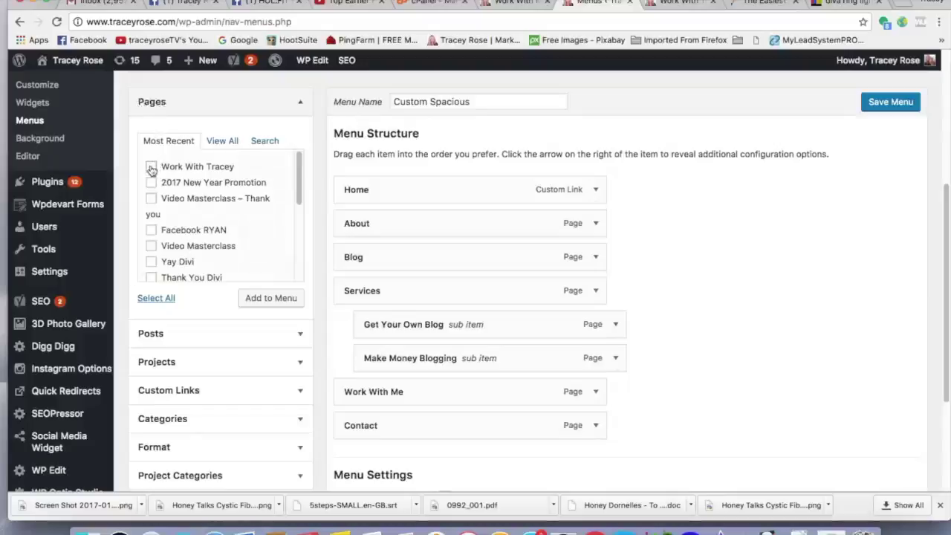
left_click(272, 299)
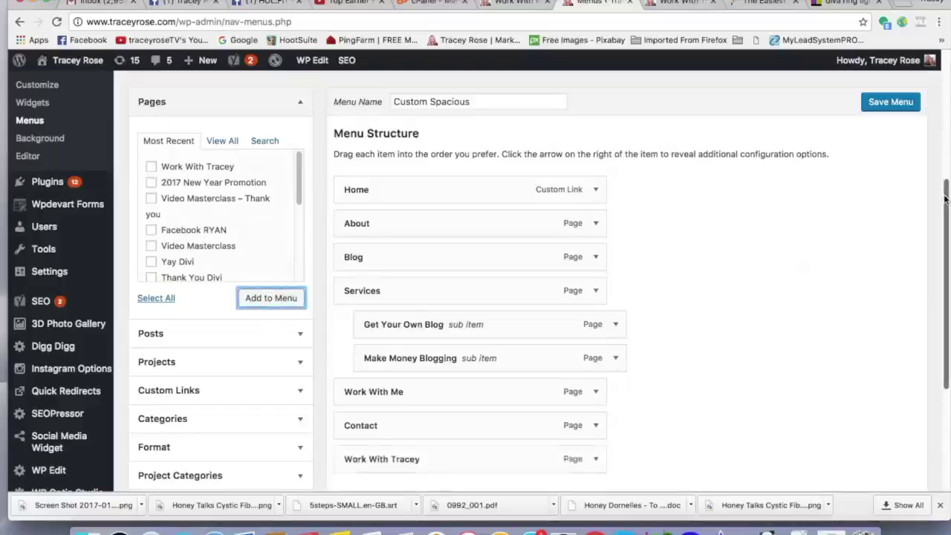
Save the Custom Spacious menu, then reload the live Work With Tracey page
left_click_drag(945, 199, 946, 256)
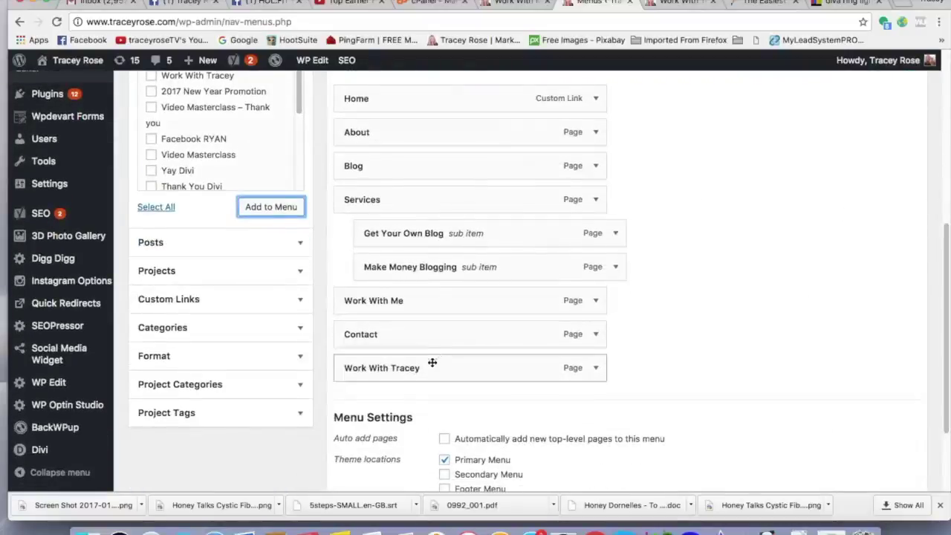
left_click_drag(947, 256, 947, 167)
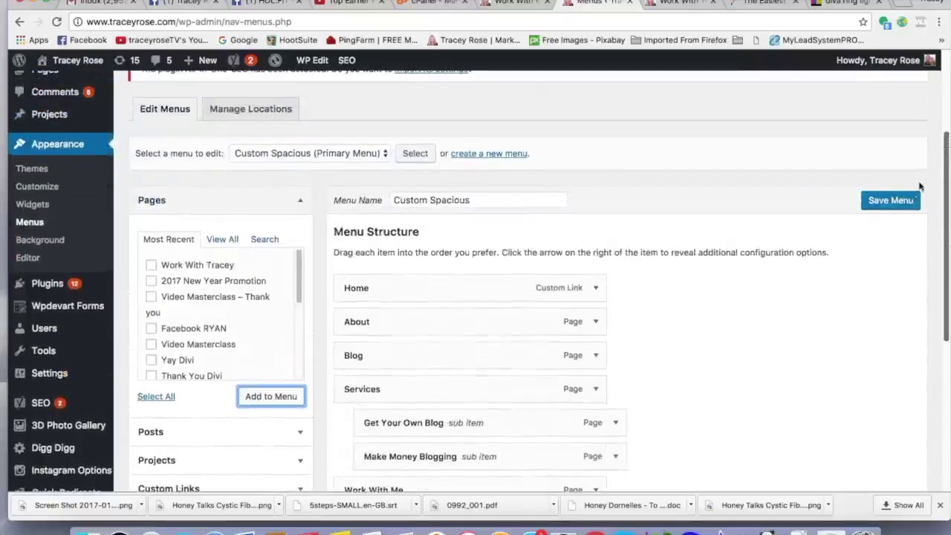
left_click(891, 203)
left_click(679, 4)
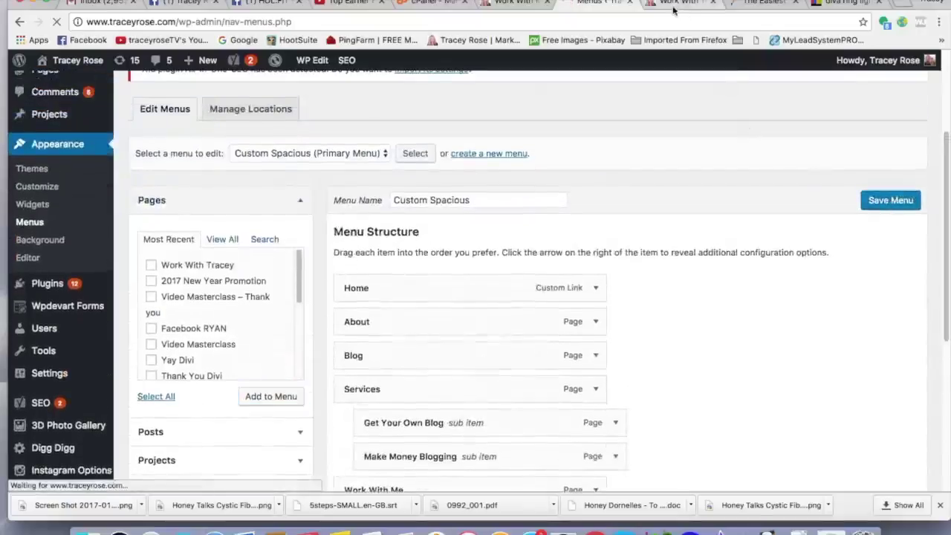
left_click(56, 25)
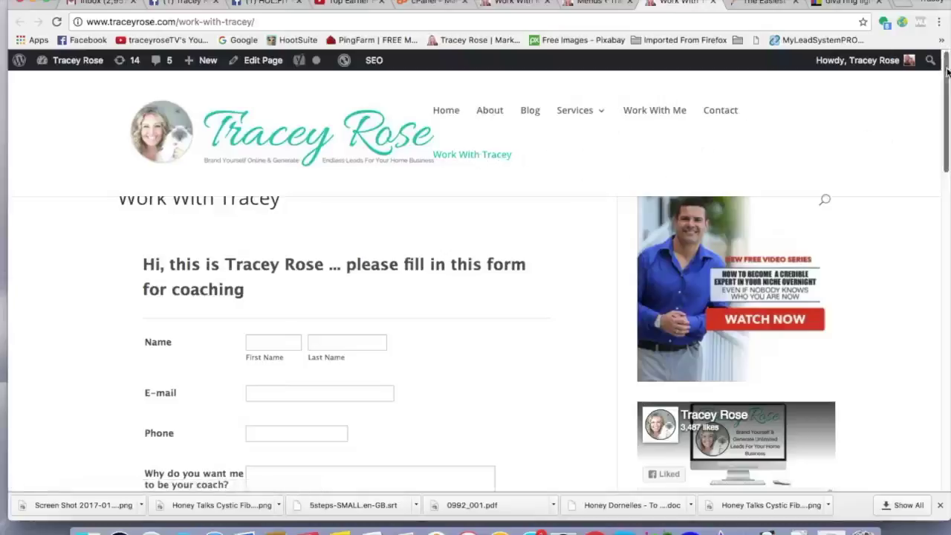
Scroll the live Work With Tracey page to check its new header link and coaching form
mouse_move(945, 69)
left_mouse_down()
mouse_move(945, 141)
mouse_move(945, 70)
left_mouse_up()
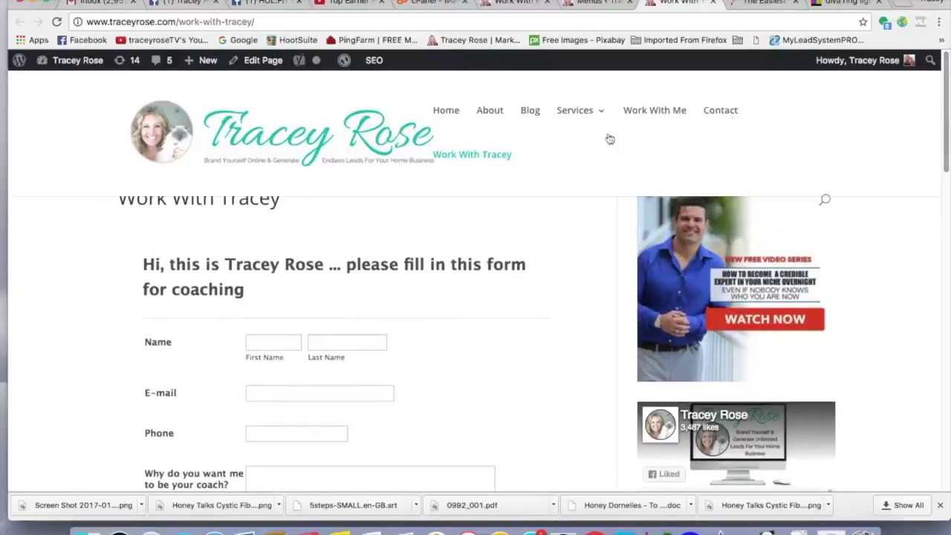